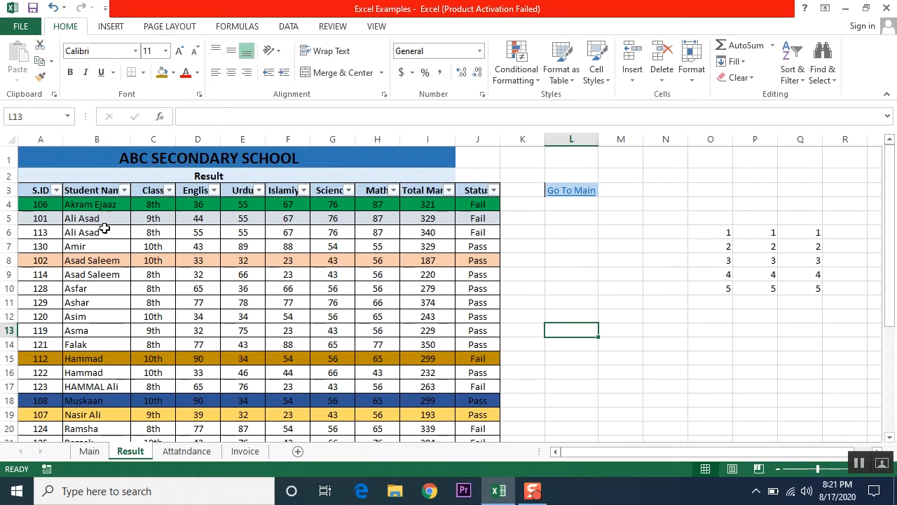
Step: Examine the repeated student names on the Result sheet, the classes beside them, and the Student Name filter options
drag(103, 219, 106, 235)
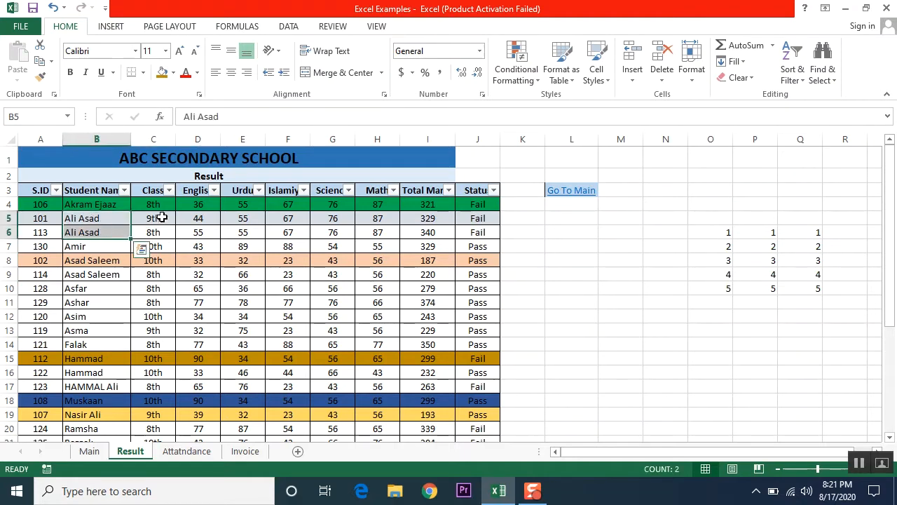
click(161, 220)
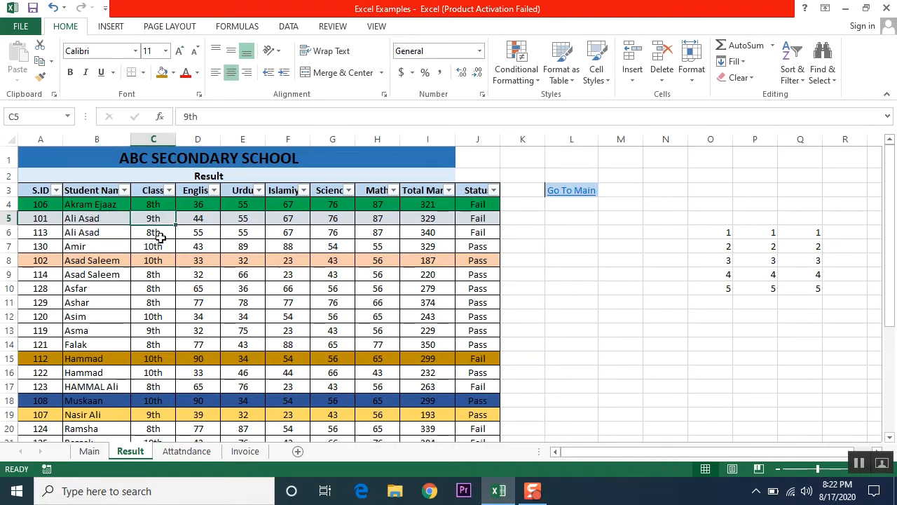
click(161, 232)
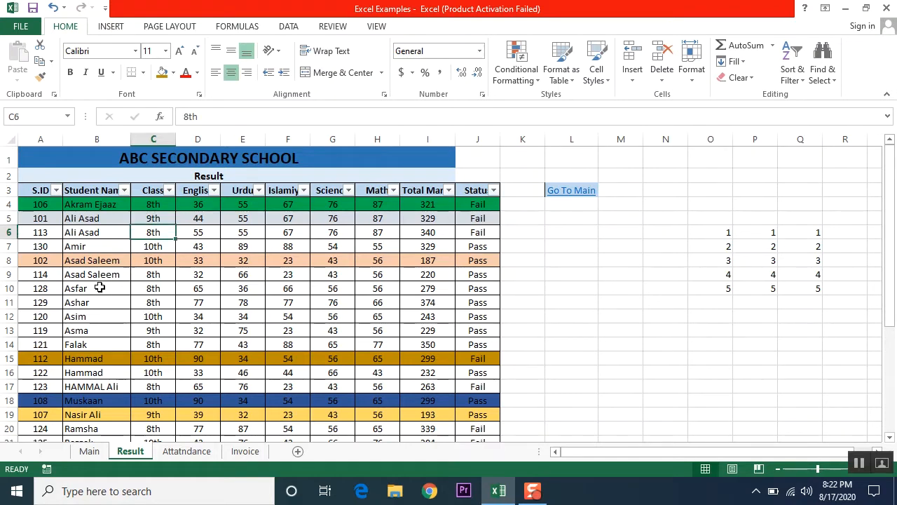
drag(101, 260, 98, 275)
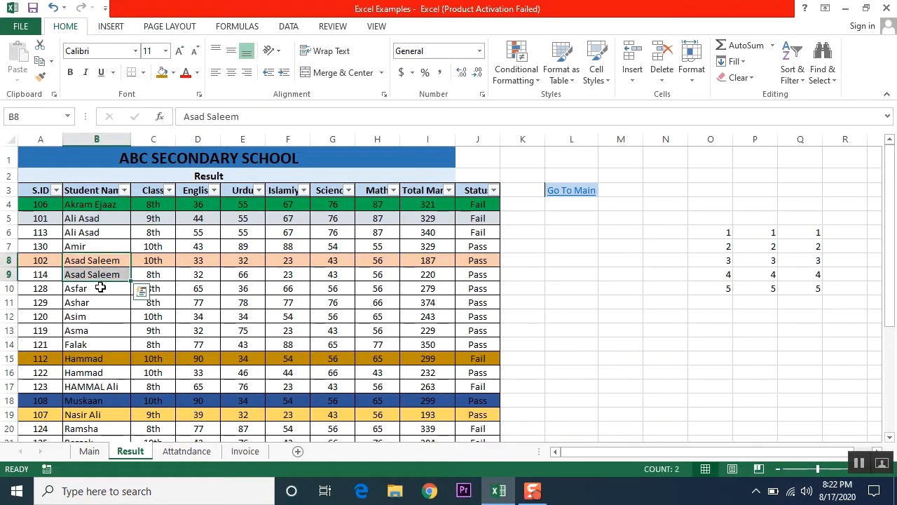
click(100, 288)
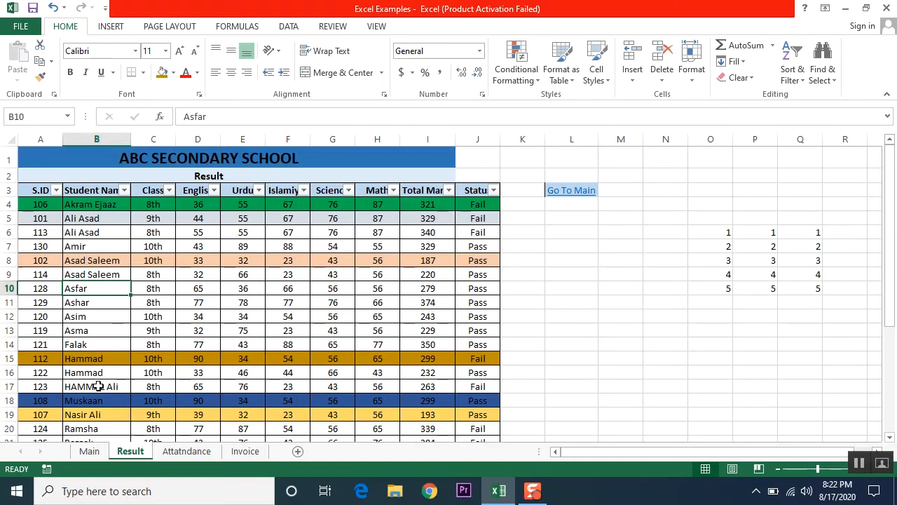
drag(104, 353, 110, 372)
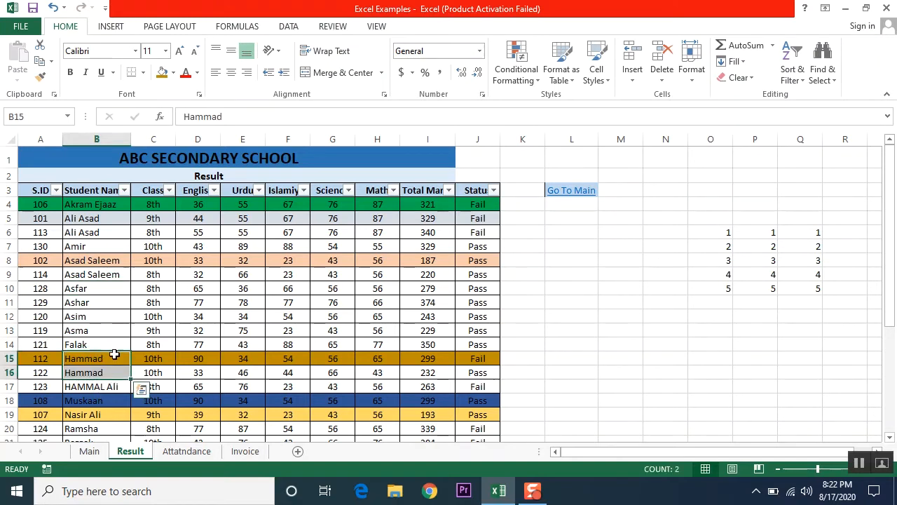
scroll(116, 354, down, 3)
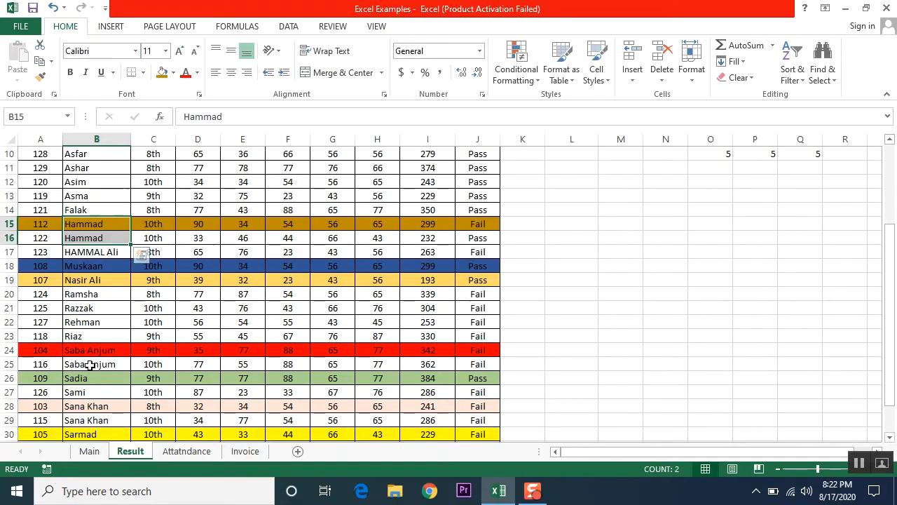
scroll(84, 361, up, 3)
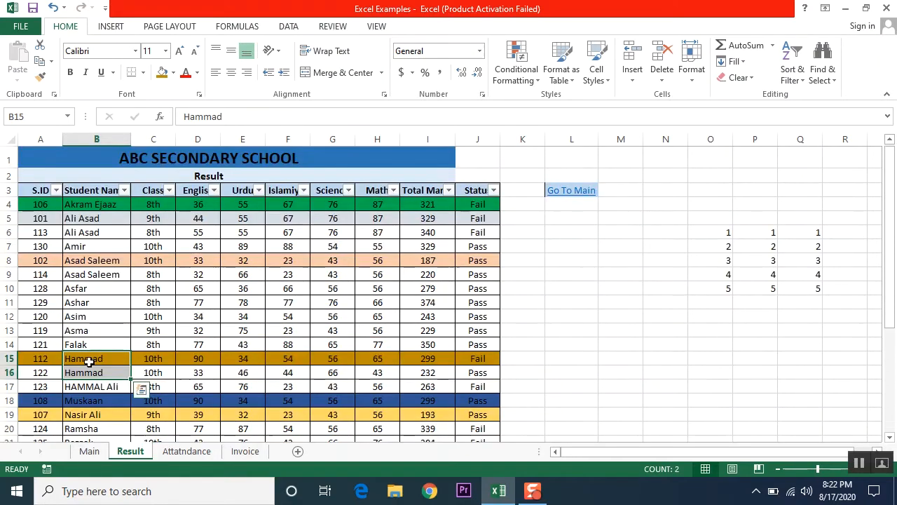
click(125, 191)
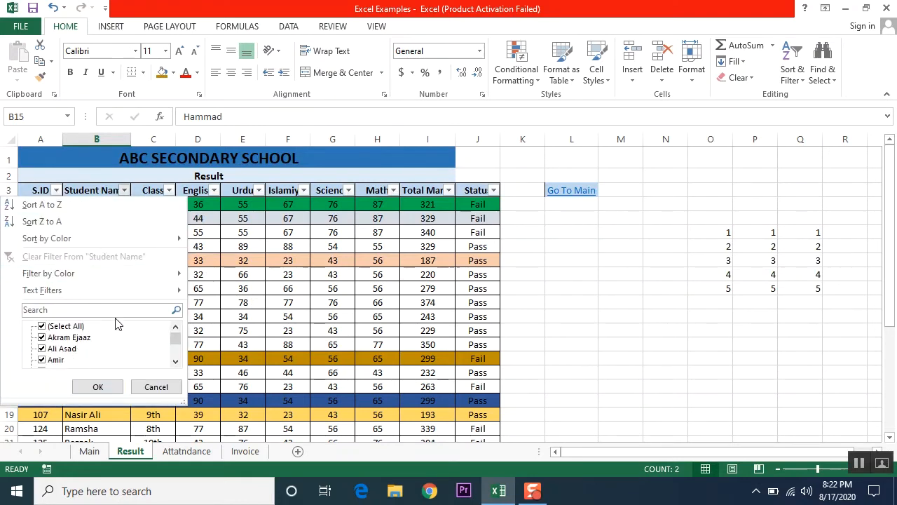
click(125, 192)
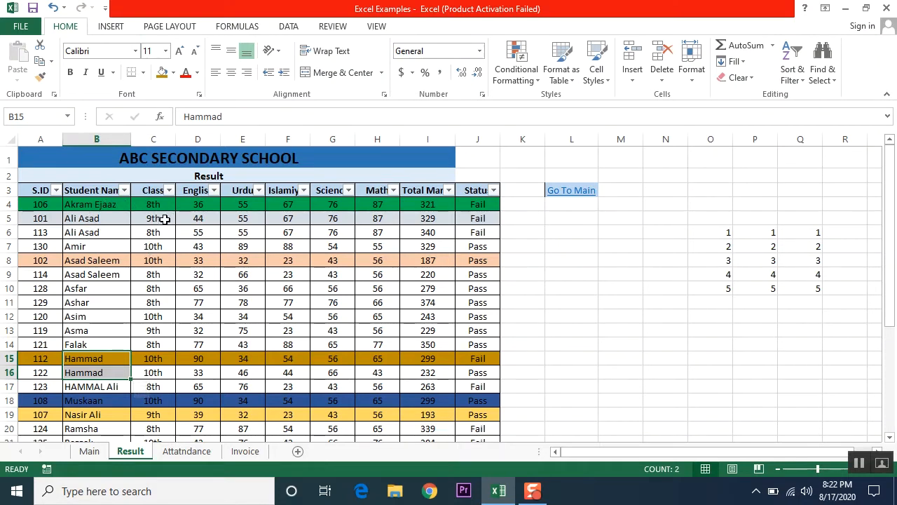
Step: Filter the Class column to show only 8th and select the visible class cells
drag(153, 210, 160, 300)
scroll(161, 300, up, 5)
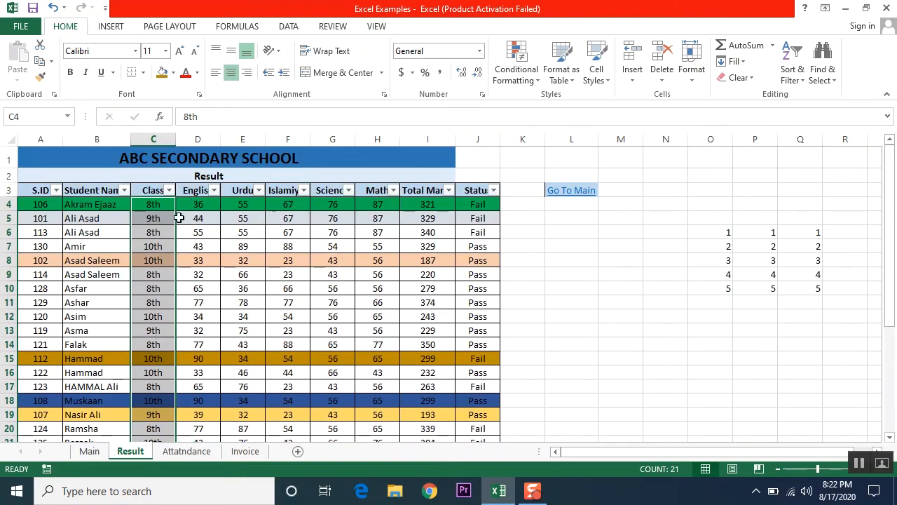
click(162, 217)
click(169, 191)
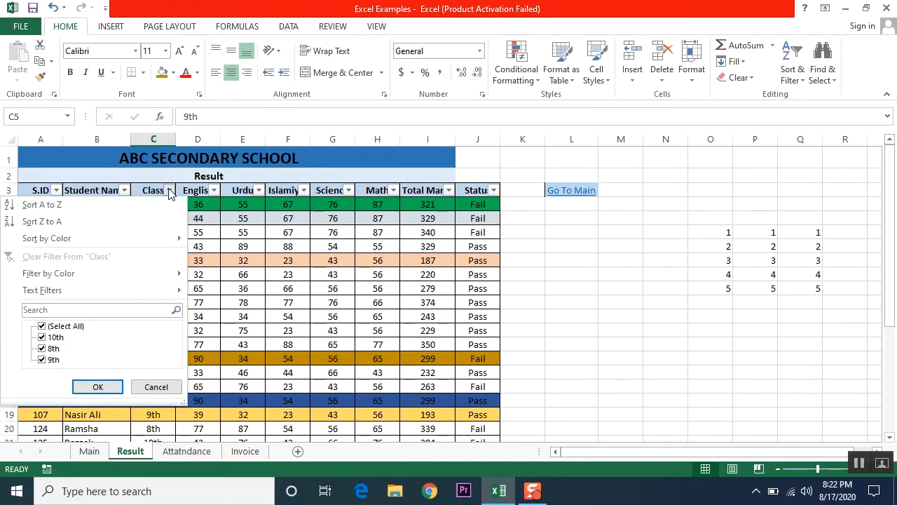
click(42, 327)
click(42, 348)
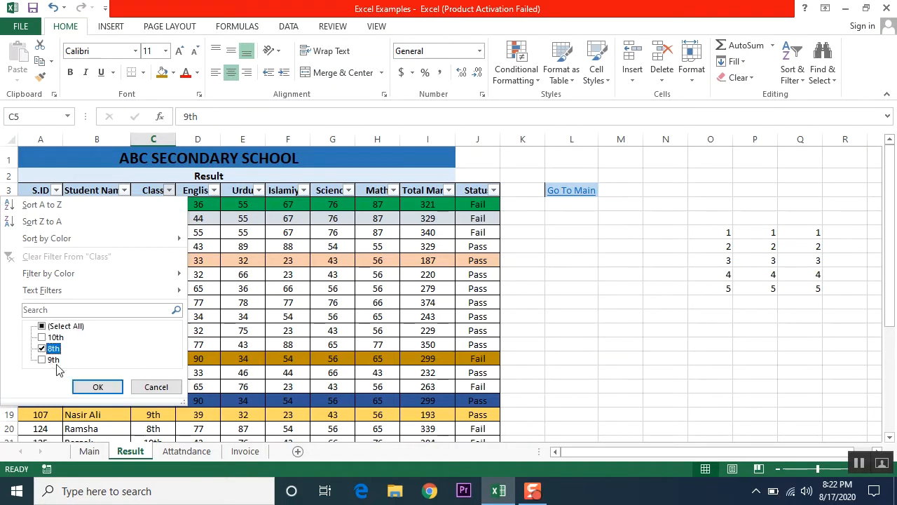
click(97, 386)
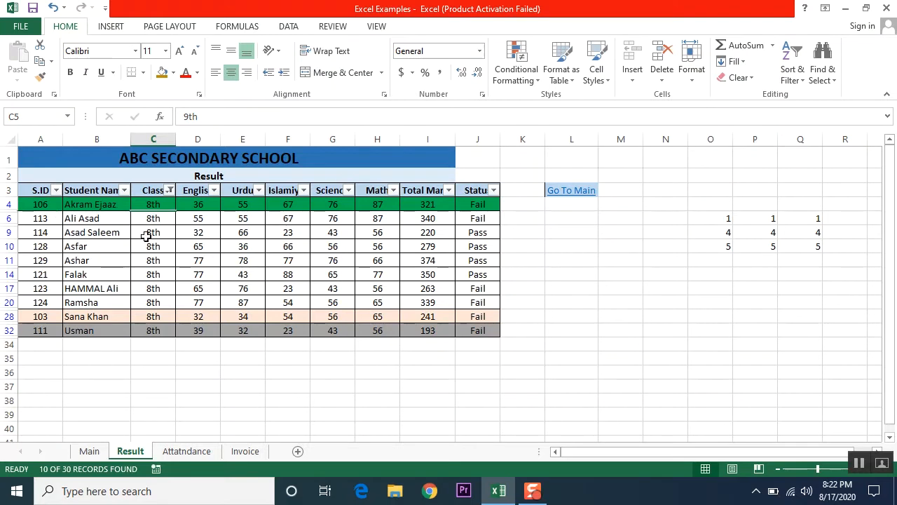
drag(150, 204, 150, 329)
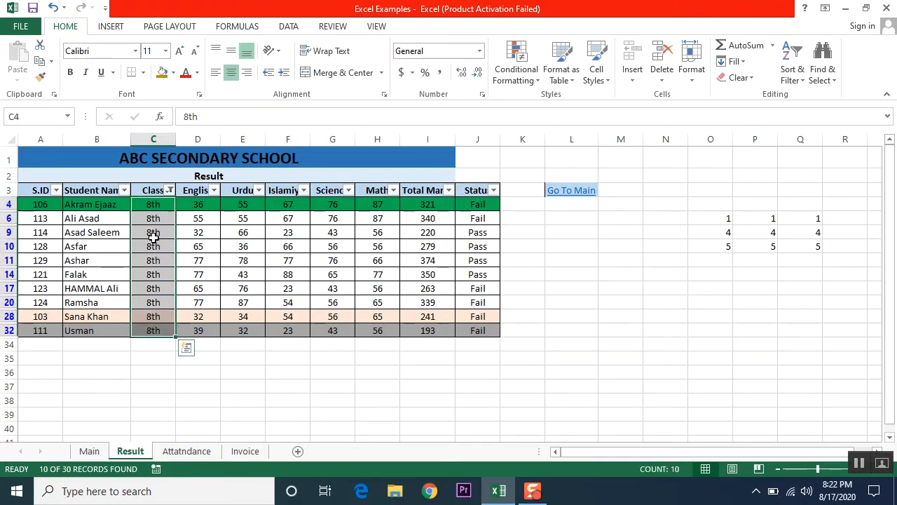
Step: Change the Class filter to show only 9th instead of 8th
click(169, 191)
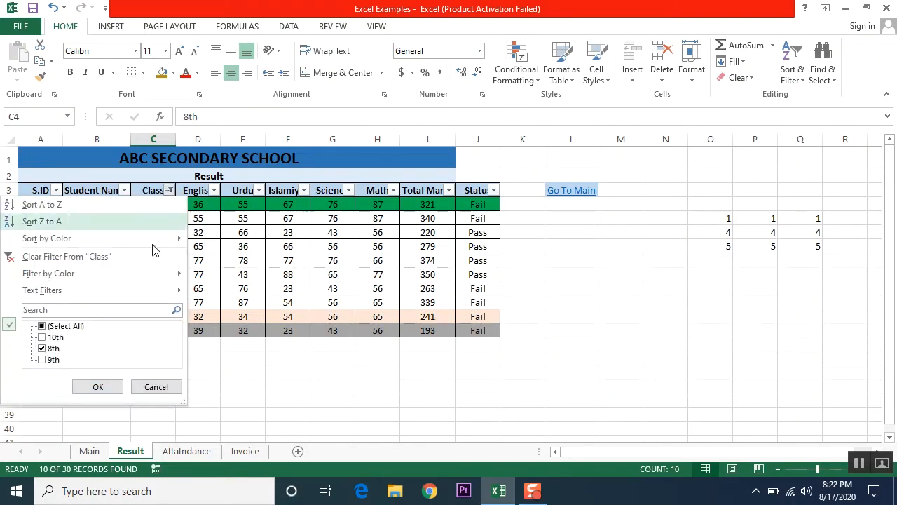
click(42, 349)
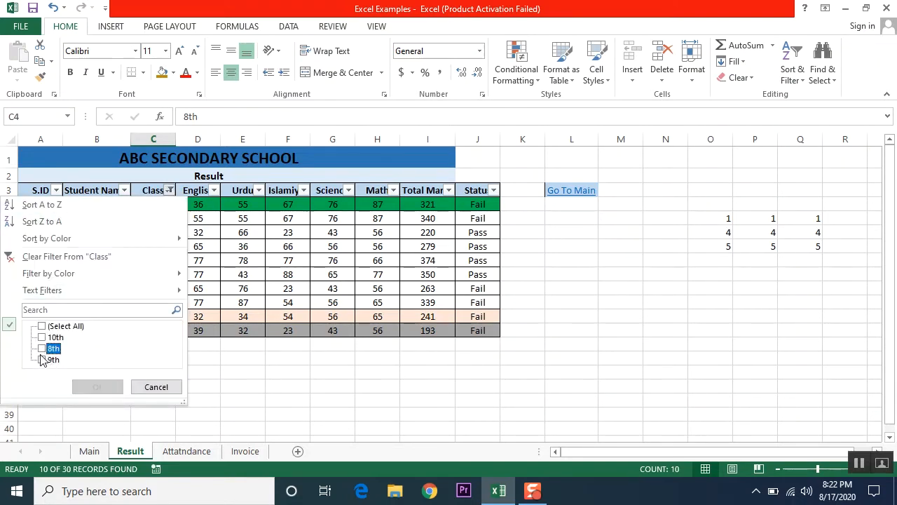
click(42, 360)
click(97, 387)
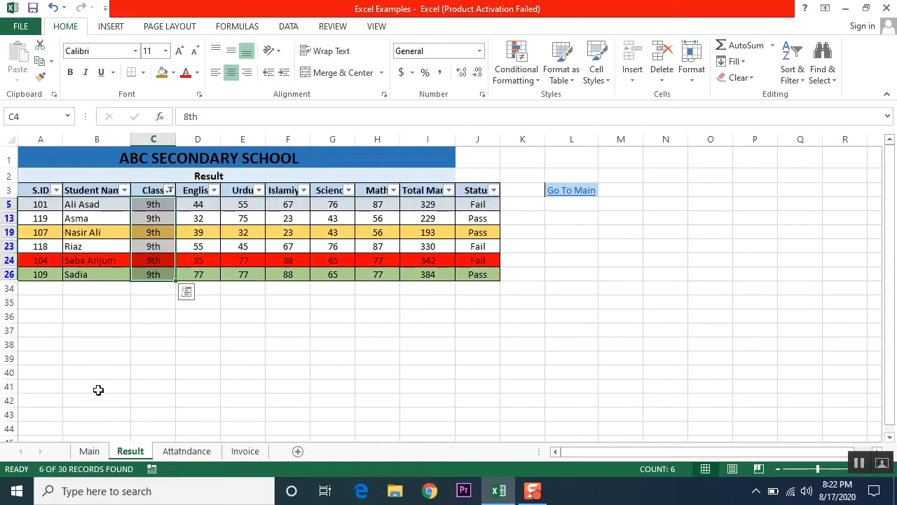
Step: Change the Class filter to show only 10th instead of 9th
click(169, 191)
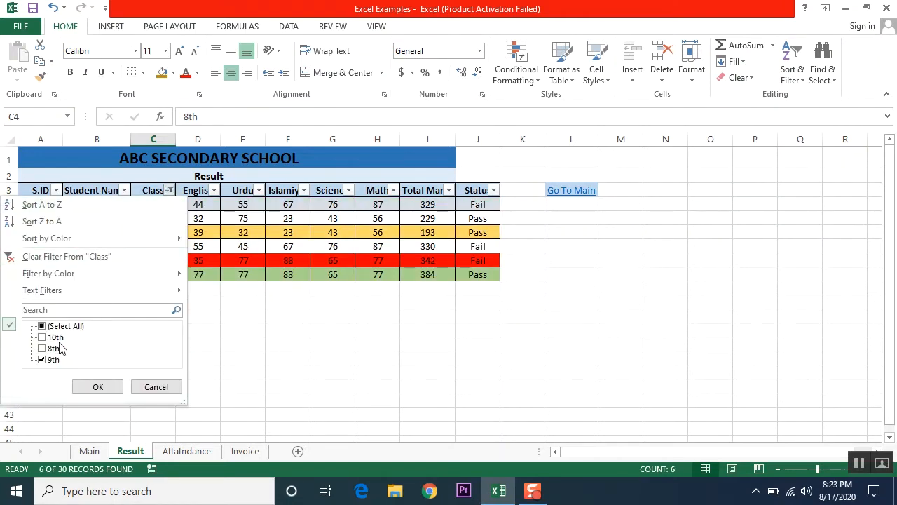
click(42, 337)
click(42, 360)
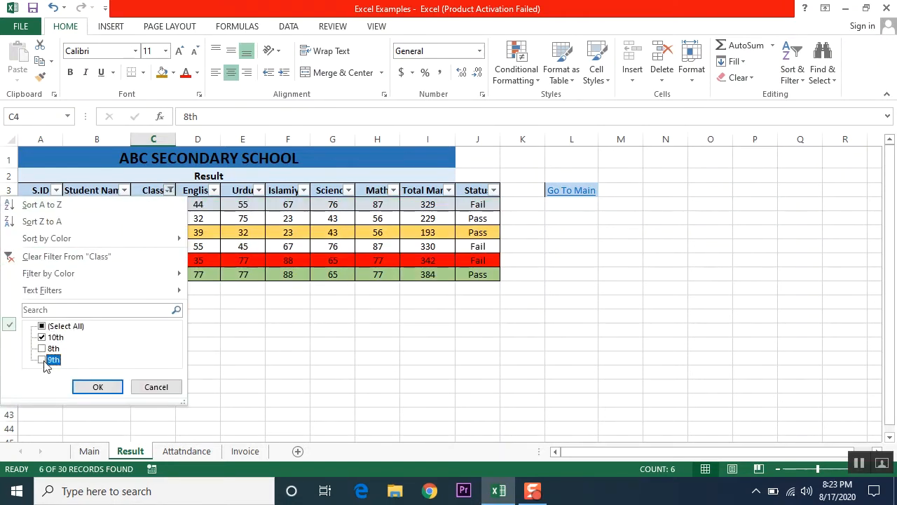
click(97, 387)
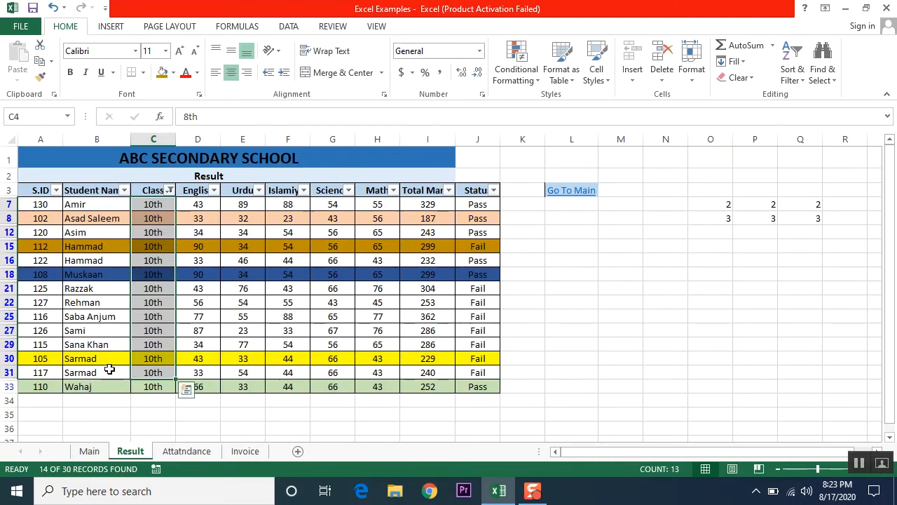
Step: Add 9th to the Class filter alongside 10th, review the filtered rows, and clear the Class filter
click(169, 190)
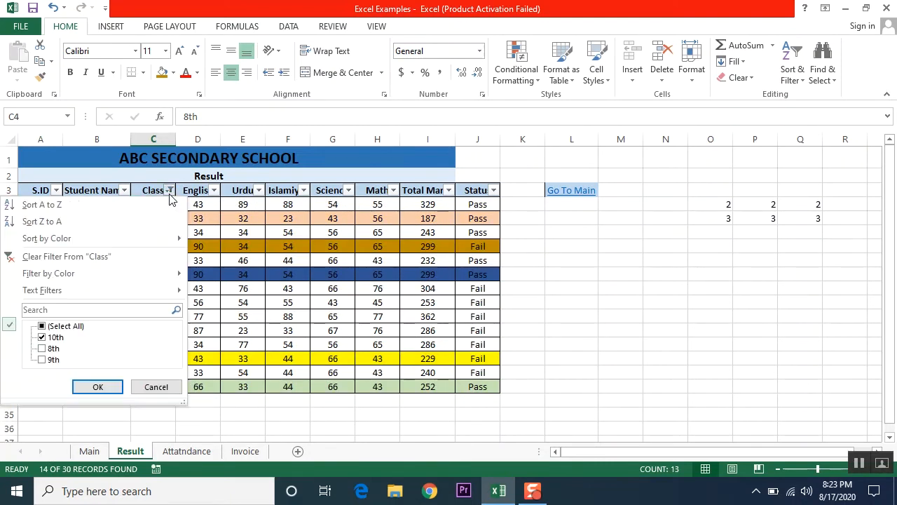
click(42, 360)
click(76, 391)
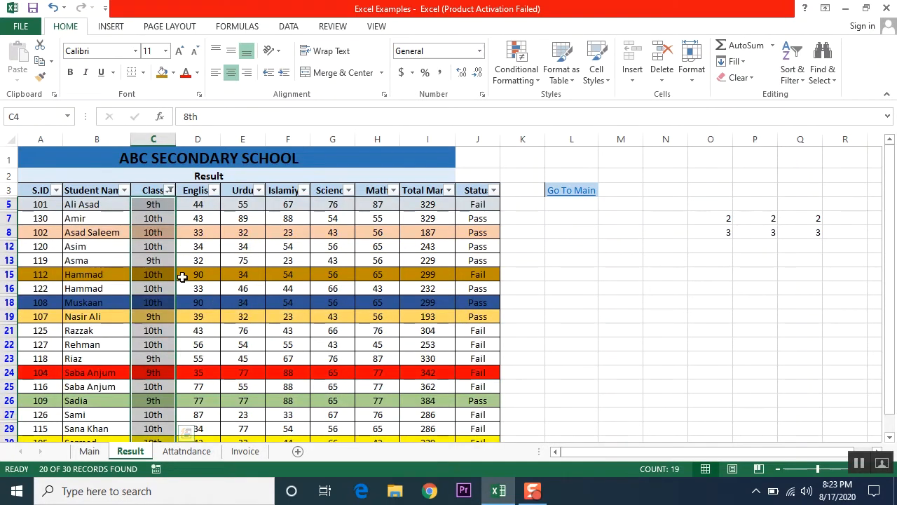
scroll(166, 308, down, 1)
scroll(171, 320, up, 1)
click(169, 190)
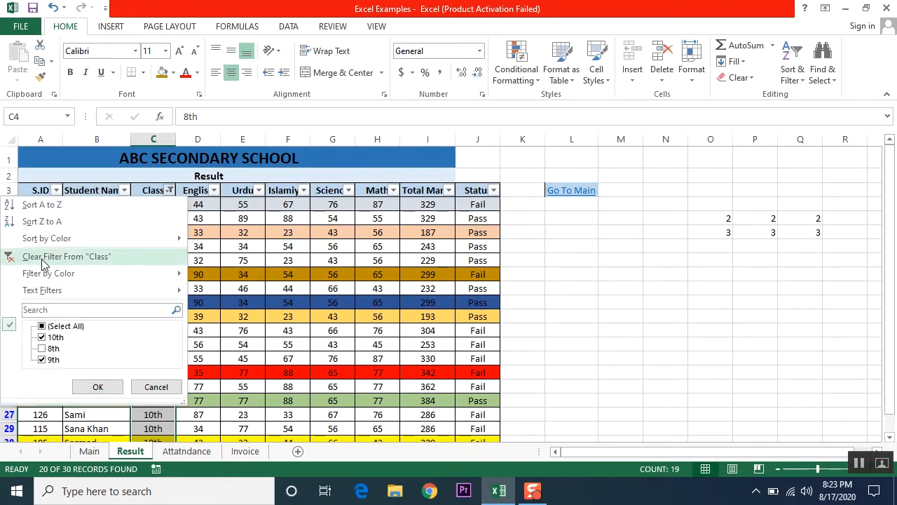
click(93, 259)
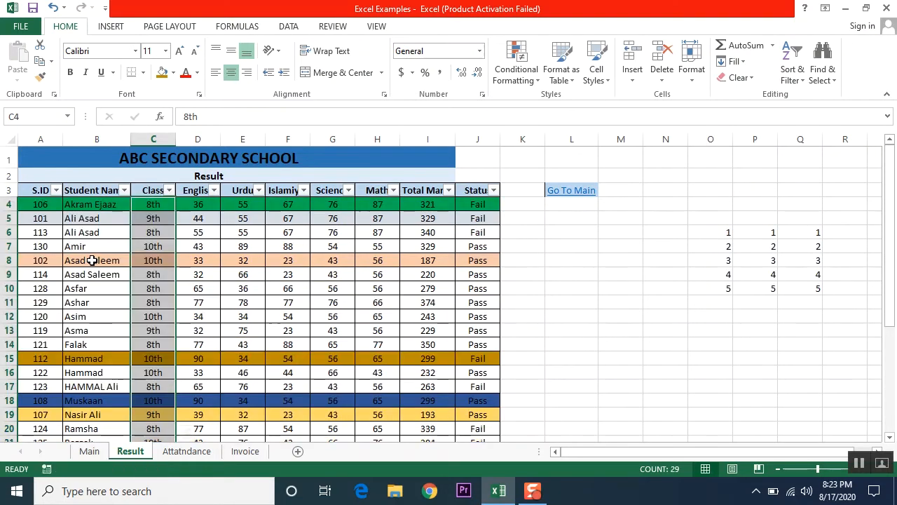
Step: Filter the Student Name column to only the repeated name in rows 5 and 6, and check the matching name and class cells
click(125, 190)
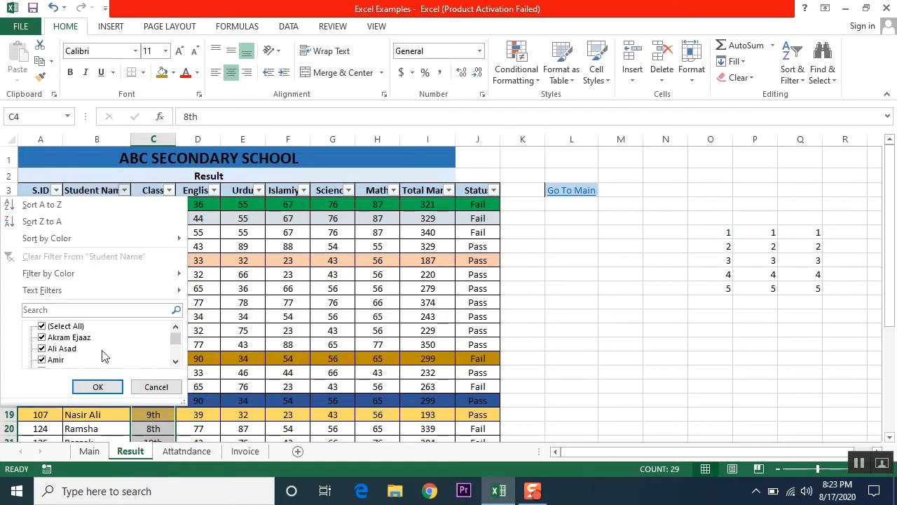
scroll(177, 349, down, 5)
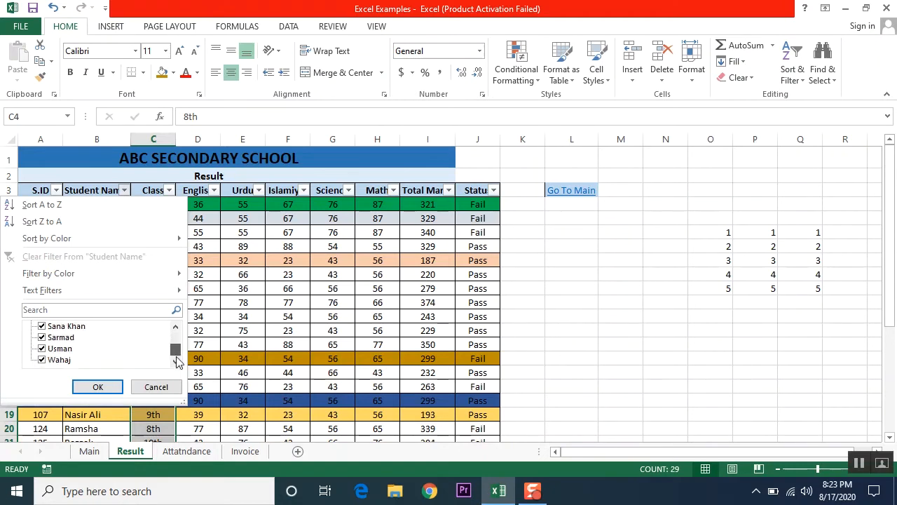
scroll(177, 349, up, 5)
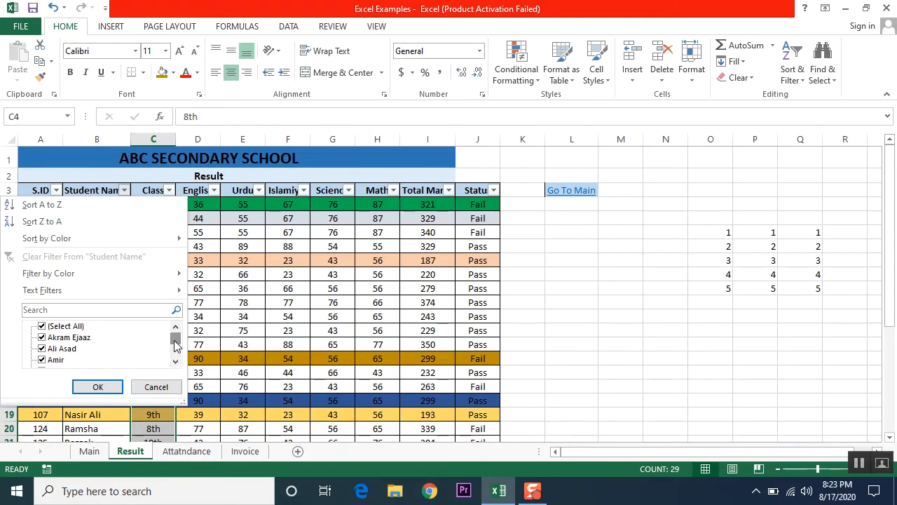
click(42, 327)
click(42, 348)
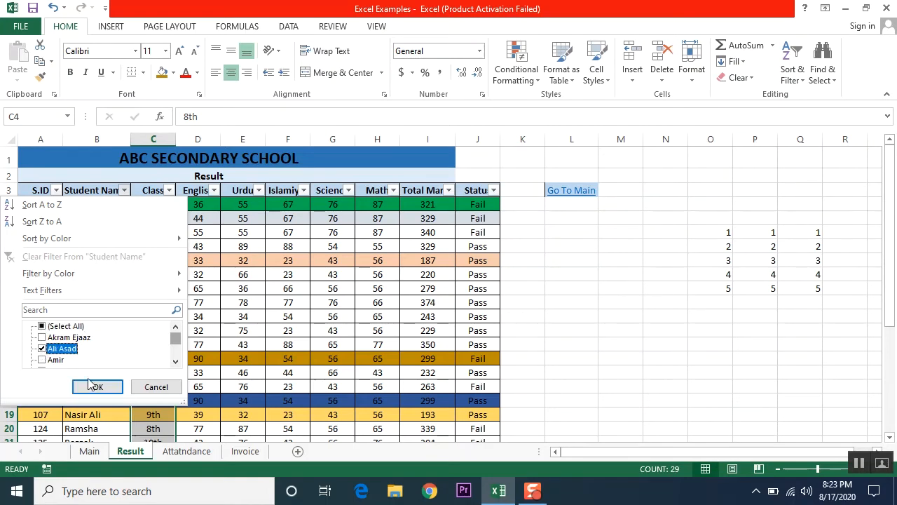
click(97, 386)
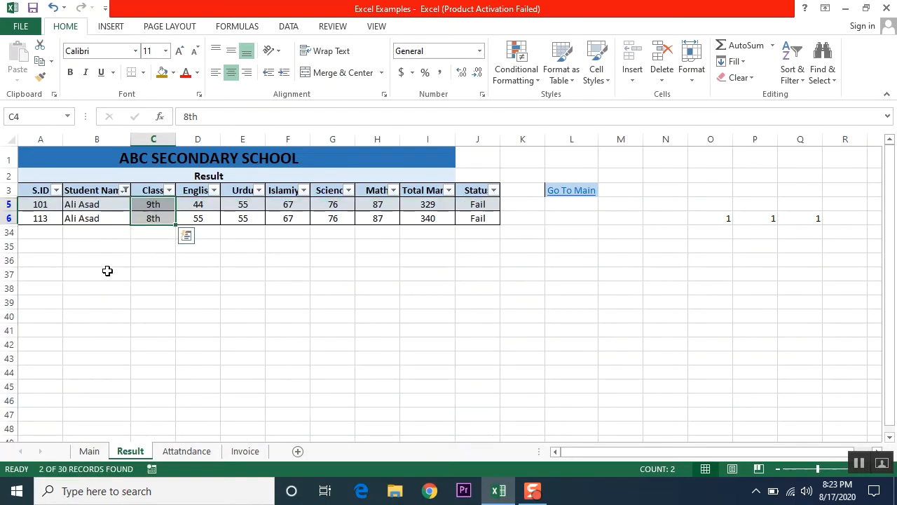
drag(86, 203, 95, 220)
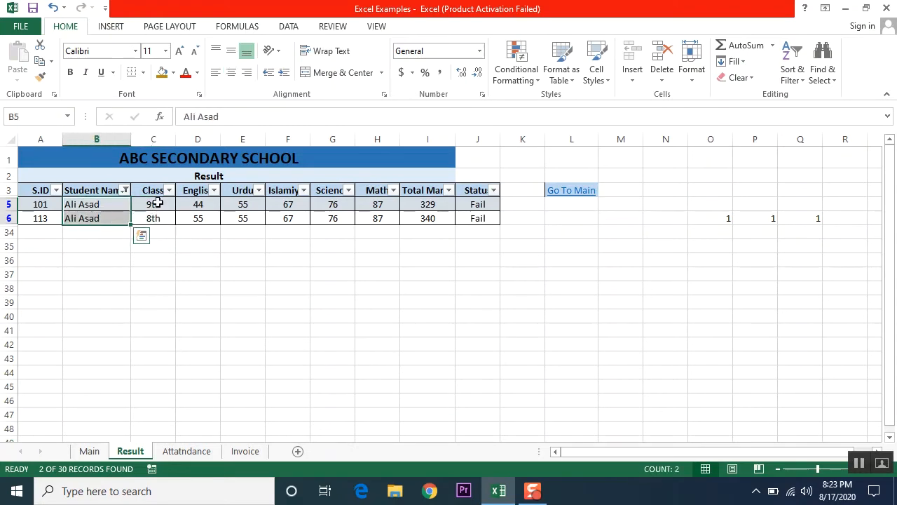
drag(155, 202, 166, 219)
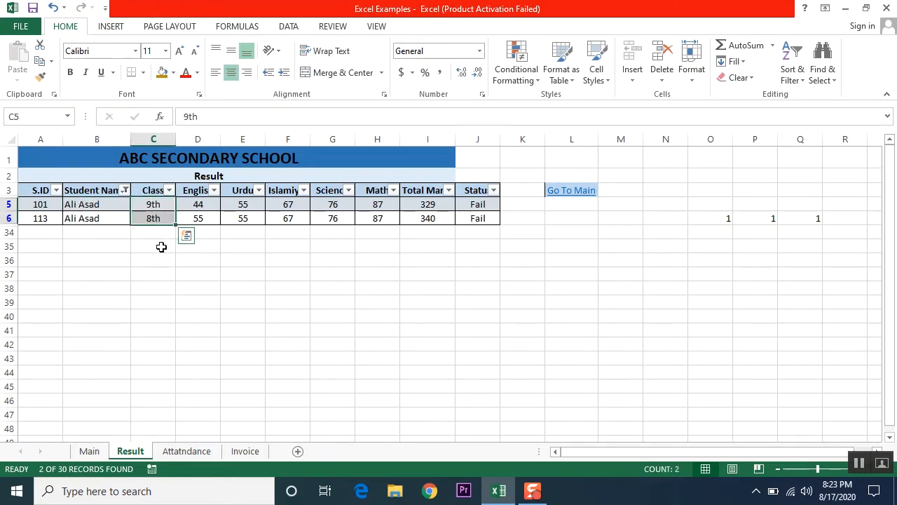
Step: Change the Student Name filter to show only the two students whose names are repeated in rows 8–9 and 15–16
click(124, 190)
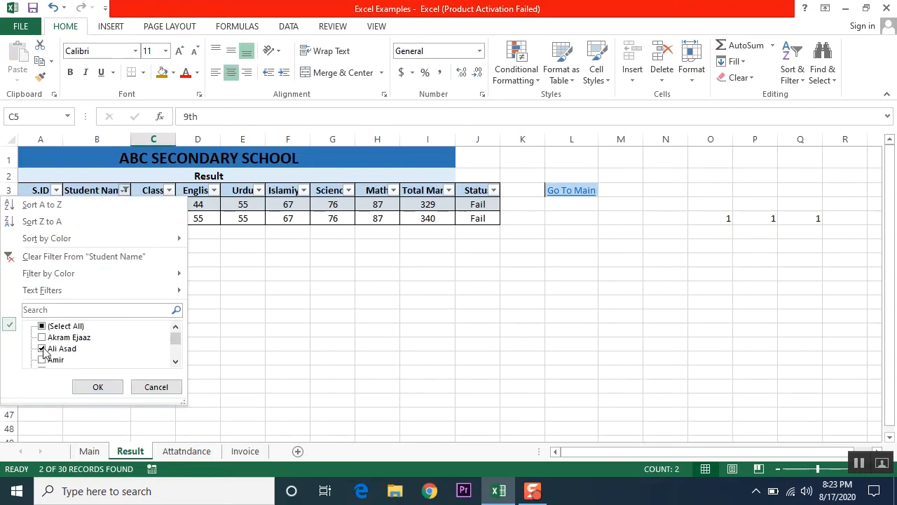
click(43, 350)
click(176, 362)
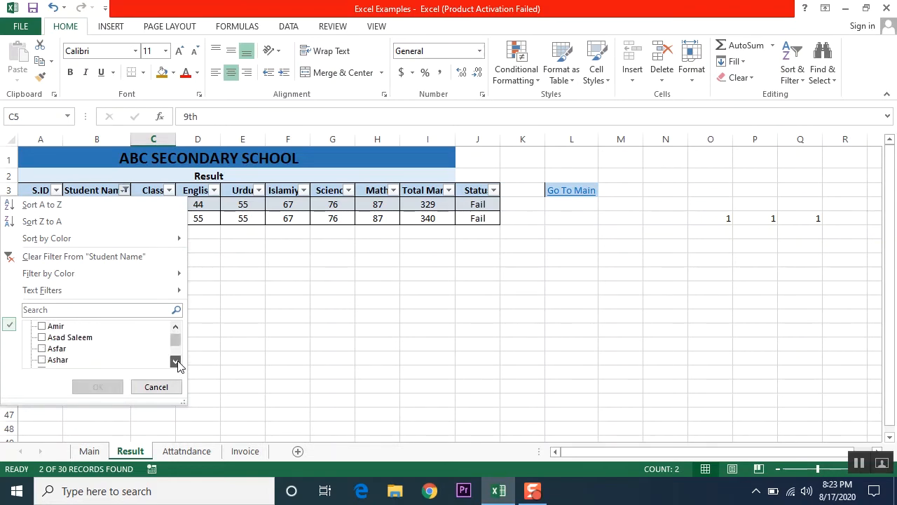
click(44, 340)
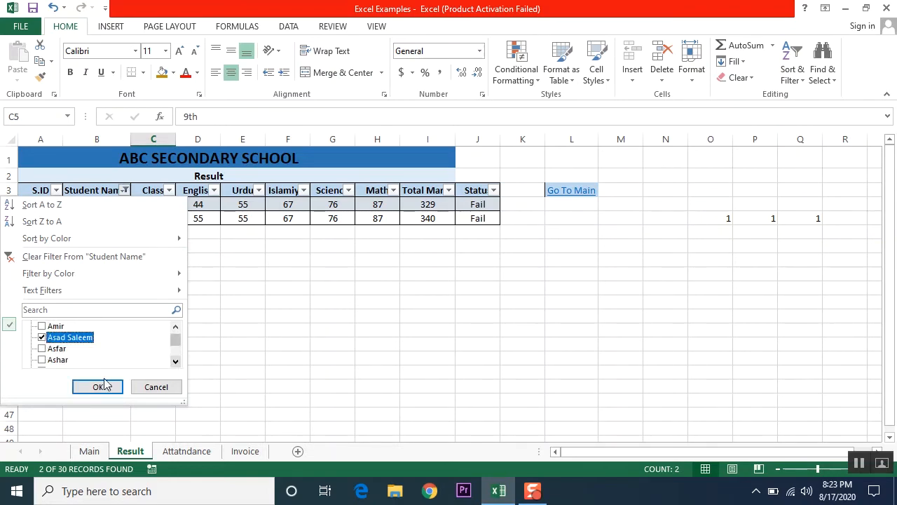
click(176, 361)
click(176, 362)
click(176, 362)
click(176, 362)
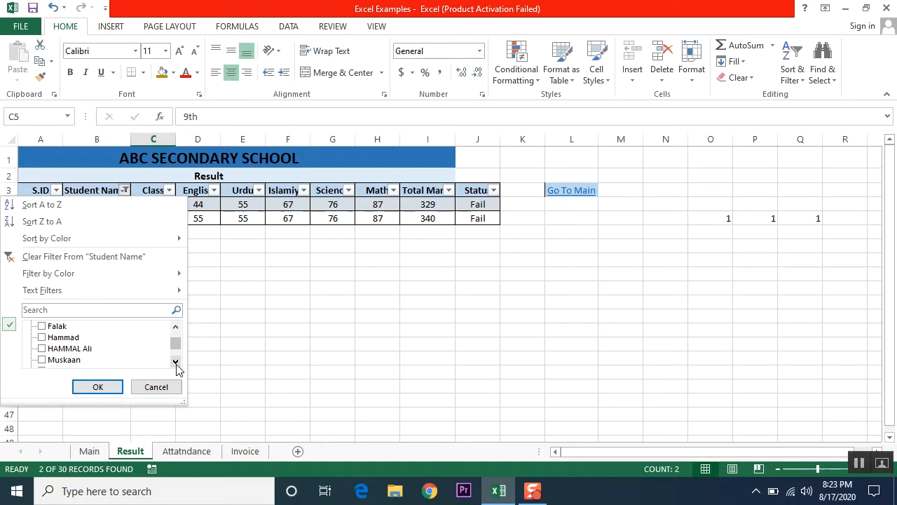
click(42, 338)
click(98, 387)
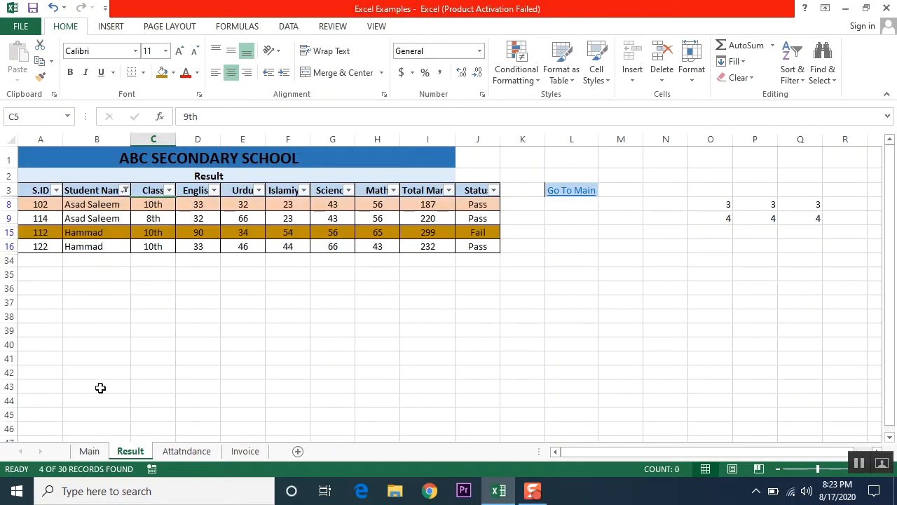
Step: Check the filtered student name cells and clear the filter from the Student Name column
drag(112, 204, 105, 242)
click(102, 254)
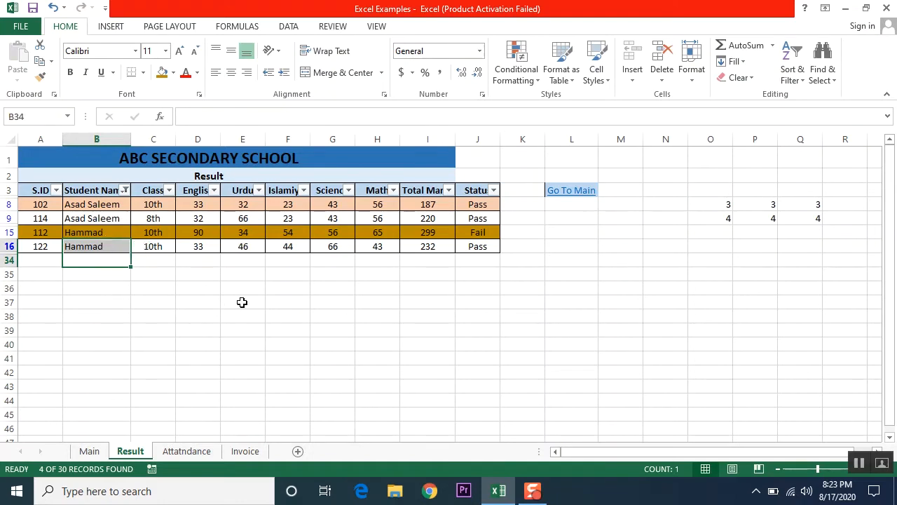
click(124, 190)
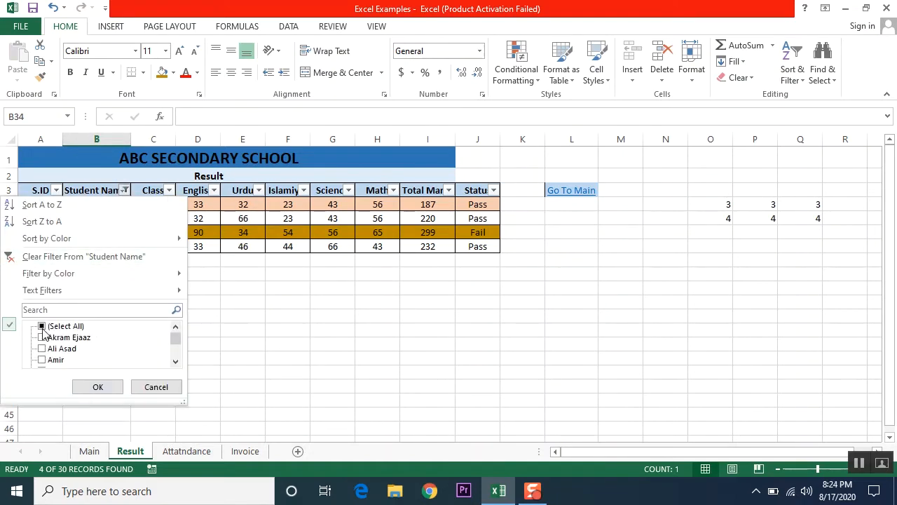
click(41, 257)
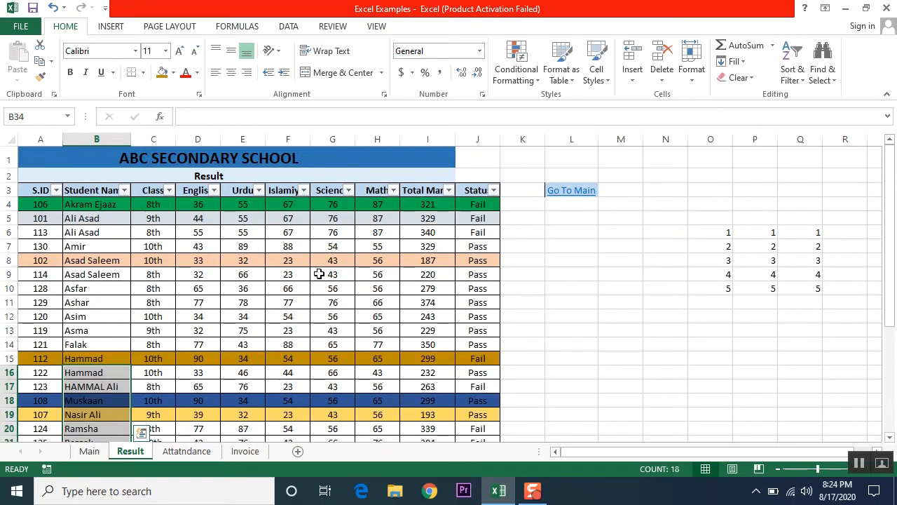
Step: Filter the Status column to show only Fail, and review the filtered records, including rows 24 and 15
click(493, 191)
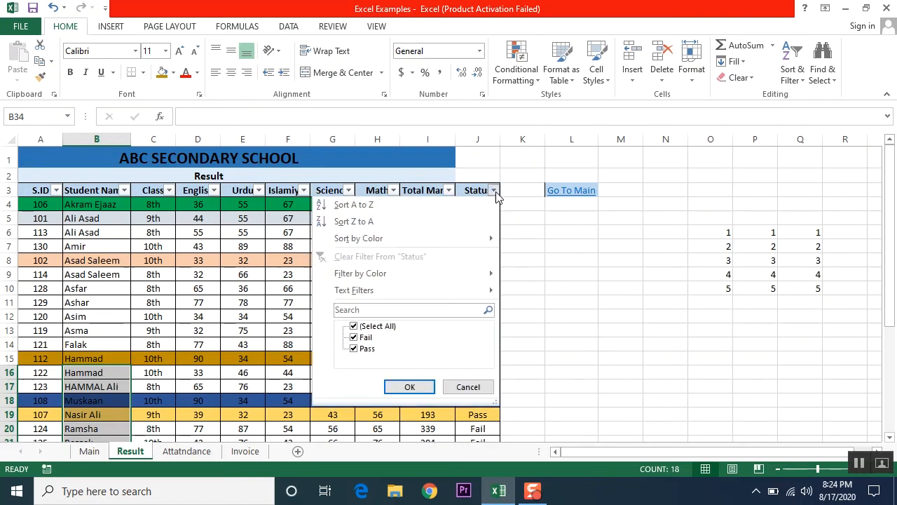
click(355, 327)
click(354, 337)
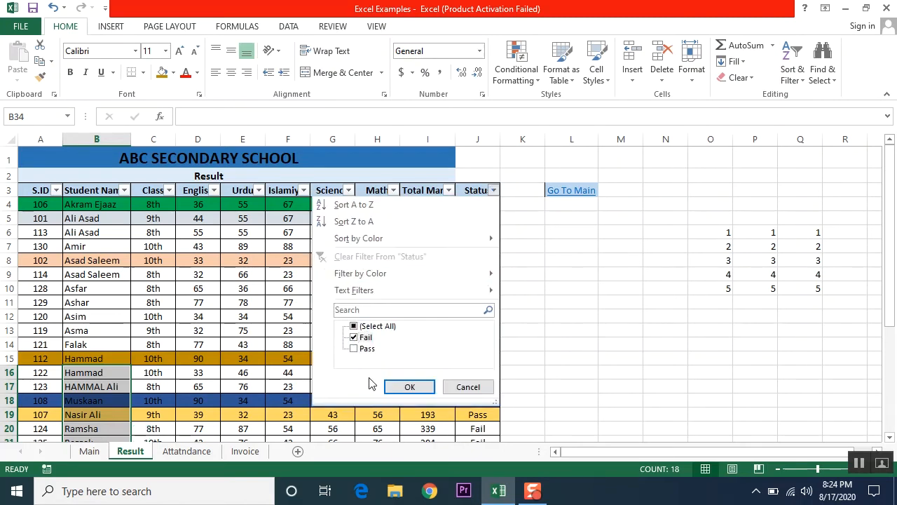
click(410, 388)
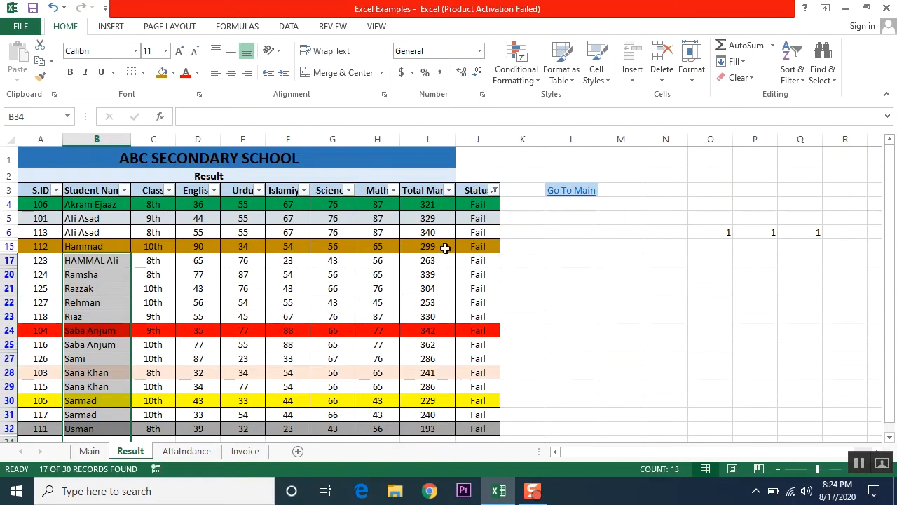
scroll(444, 259, down, 6)
scroll(453, 270, up, 6)
drag(32, 331, 466, 333)
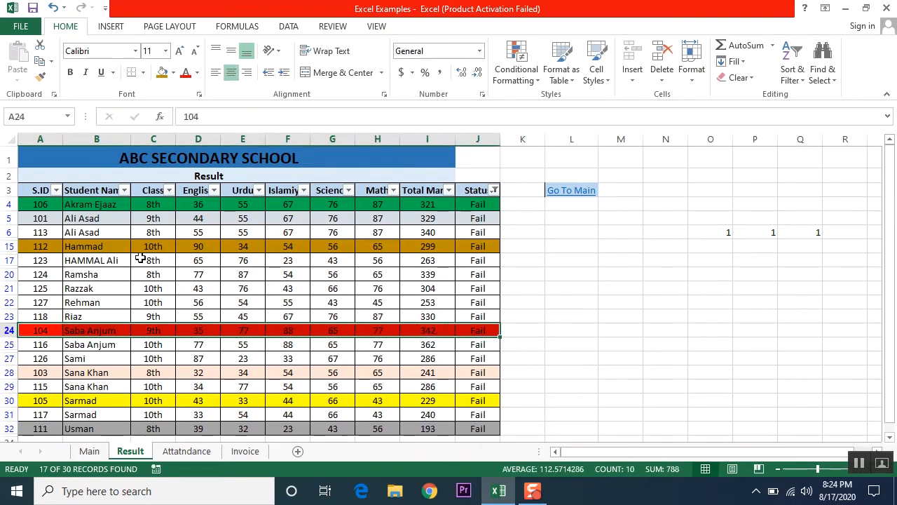
drag(40, 244, 456, 244)
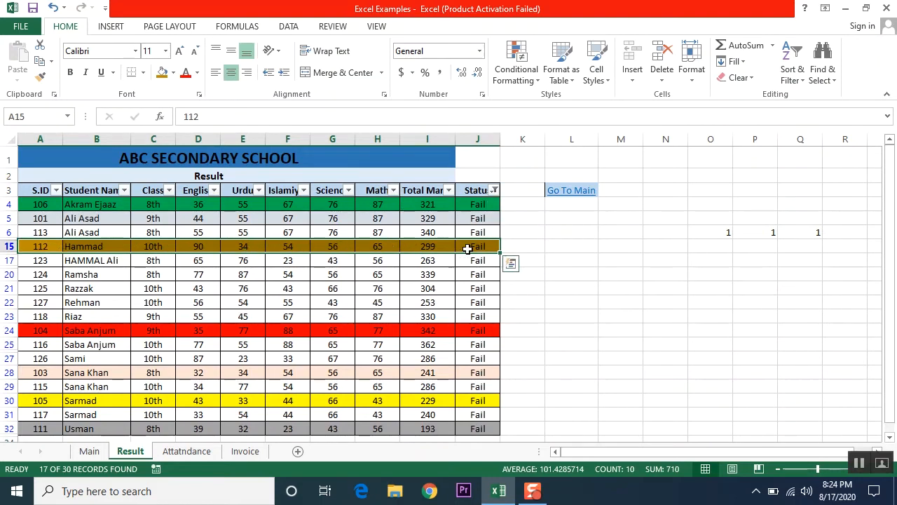
Step: Change the Status filter to show only Pass instead of Fail, and check the filtered Status cells
click(494, 190)
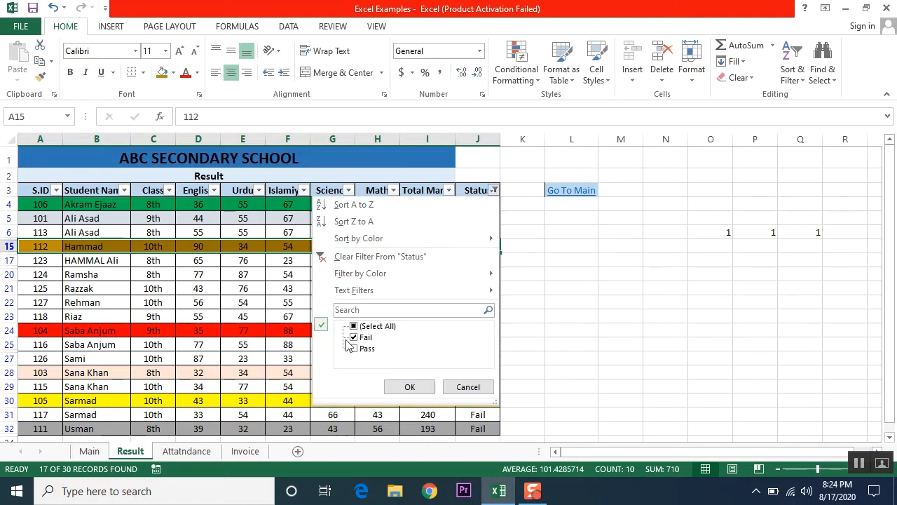
click(354, 337)
click(354, 349)
click(410, 386)
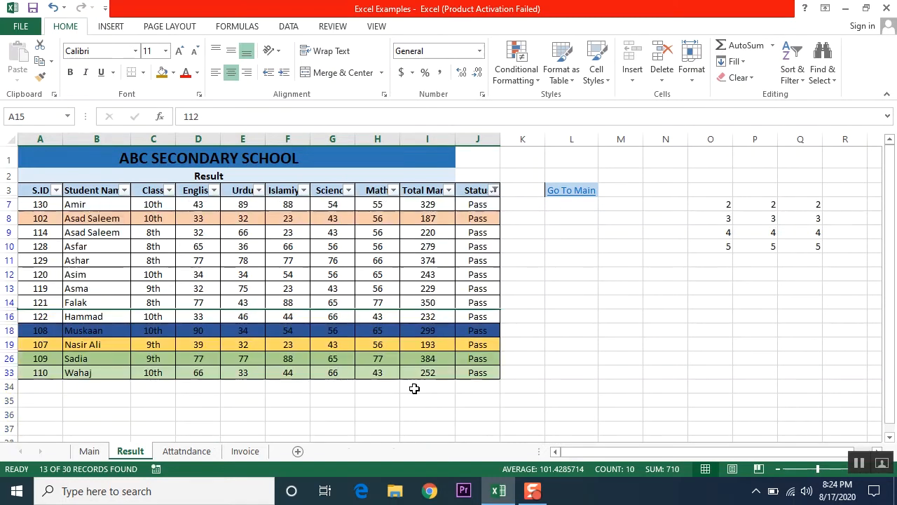
drag(479, 205, 479, 367)
click(561, 275)
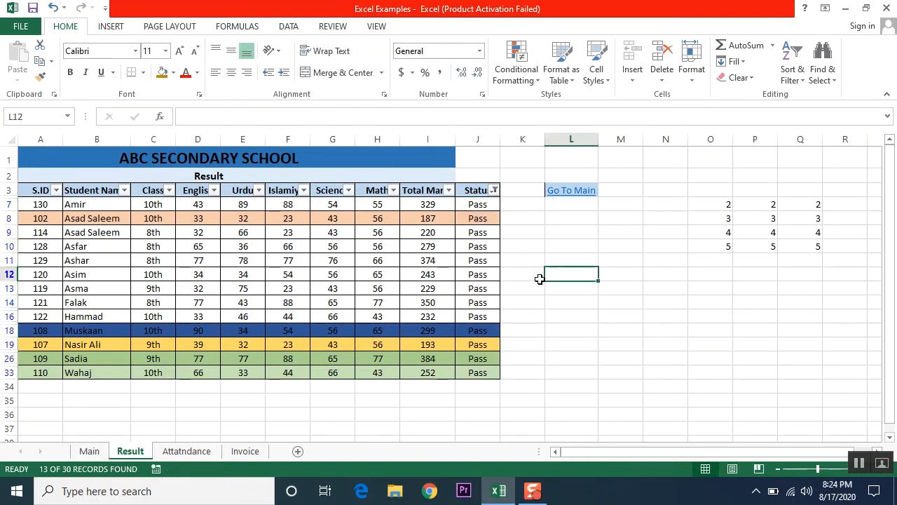
click(495, 190)
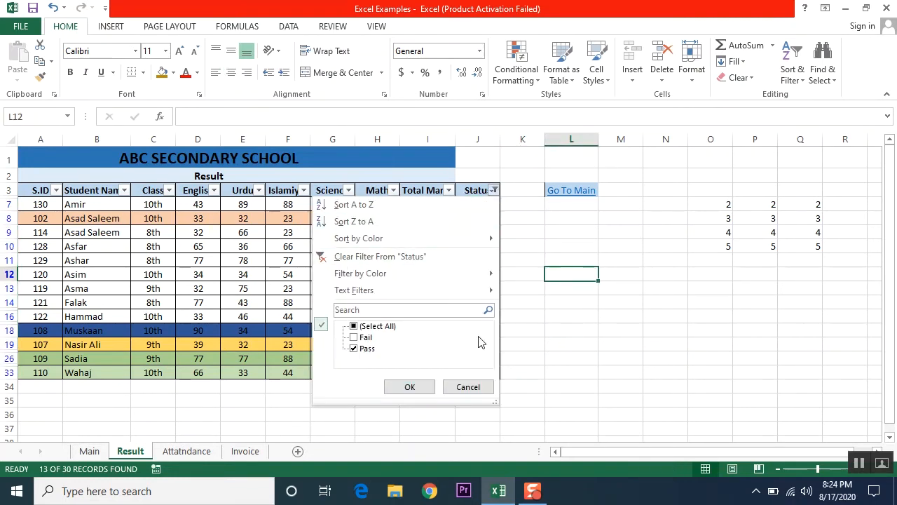
click(546, 361)
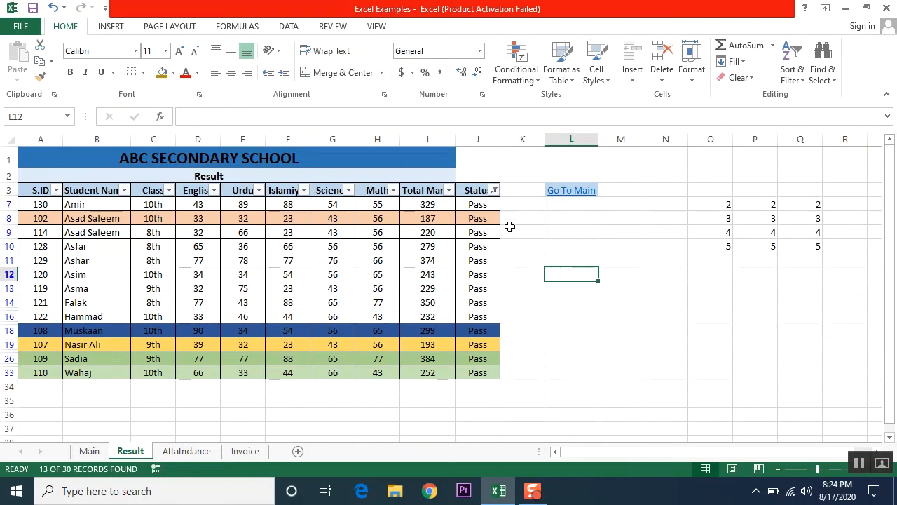
click(495, 190)
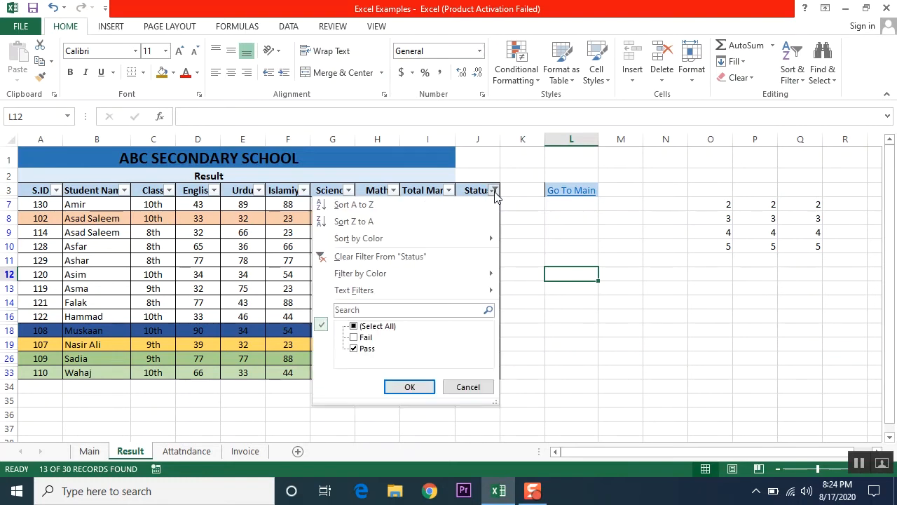
click(421, 387)
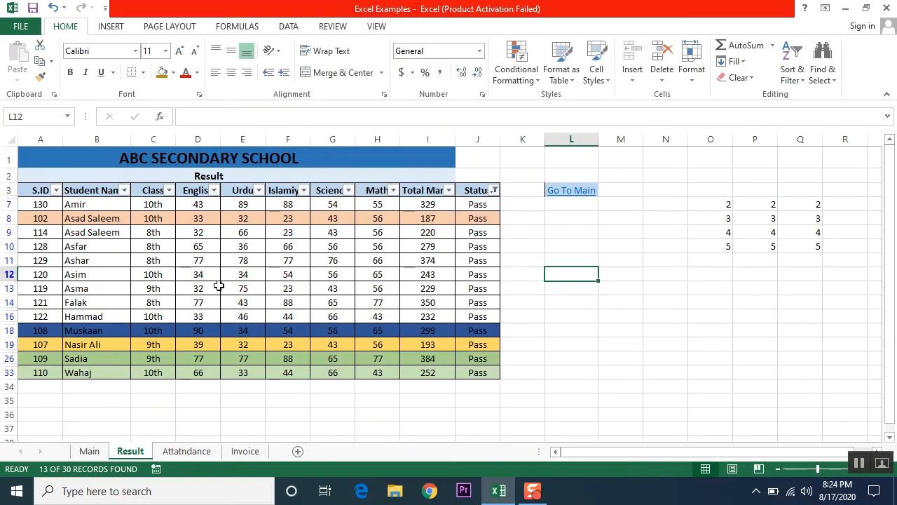
Step: Filter the Class column to only 8th by excluding 10th and 9th, keeping the Pass filter on Status
click(169, 191)
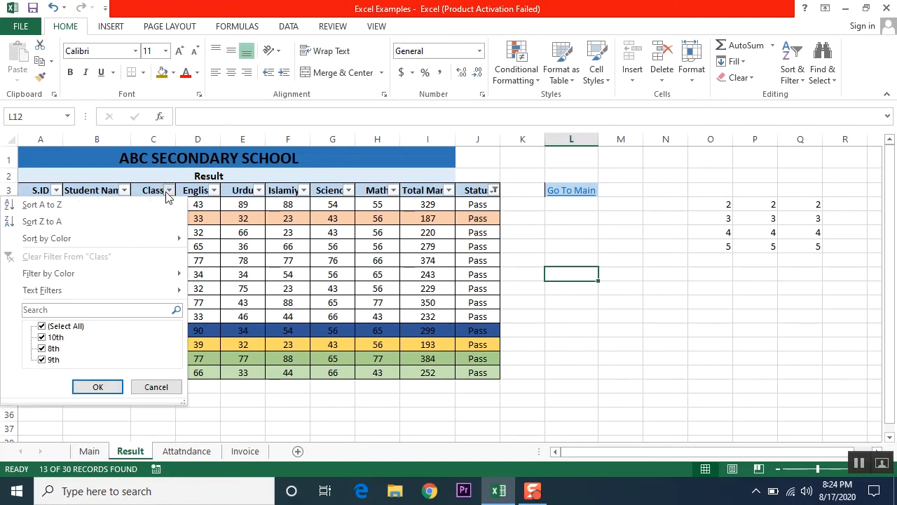
click(42, 339)
click(42, 359)
click(117, 388)
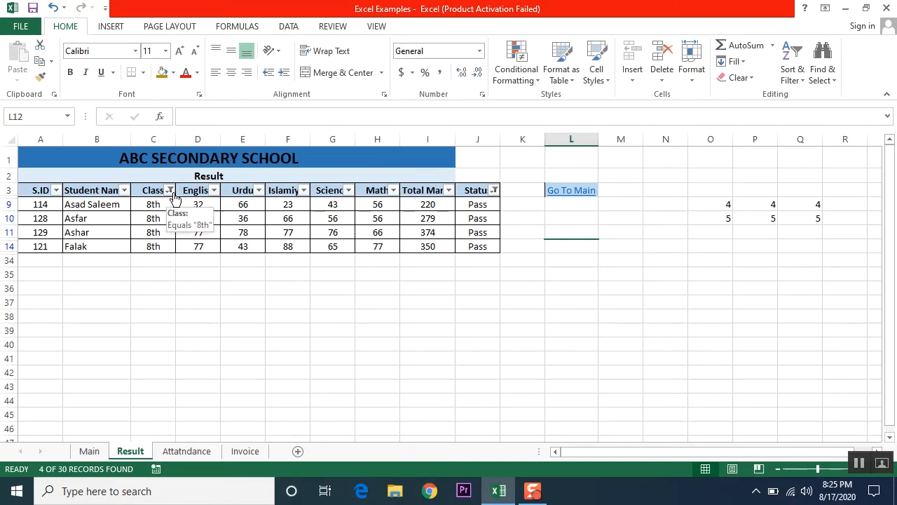
Step: Clear all column filters from the result table at once and look through the full list of records
click(793, 84)
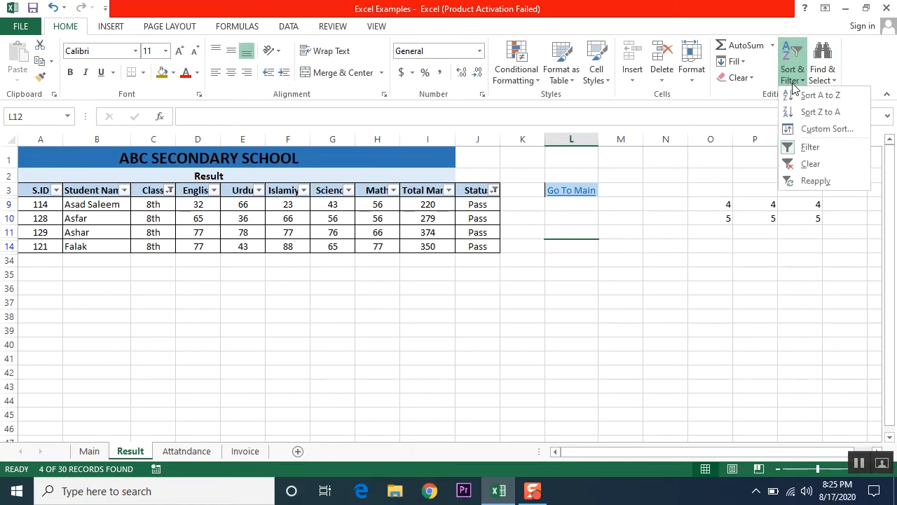
click(811, 164)
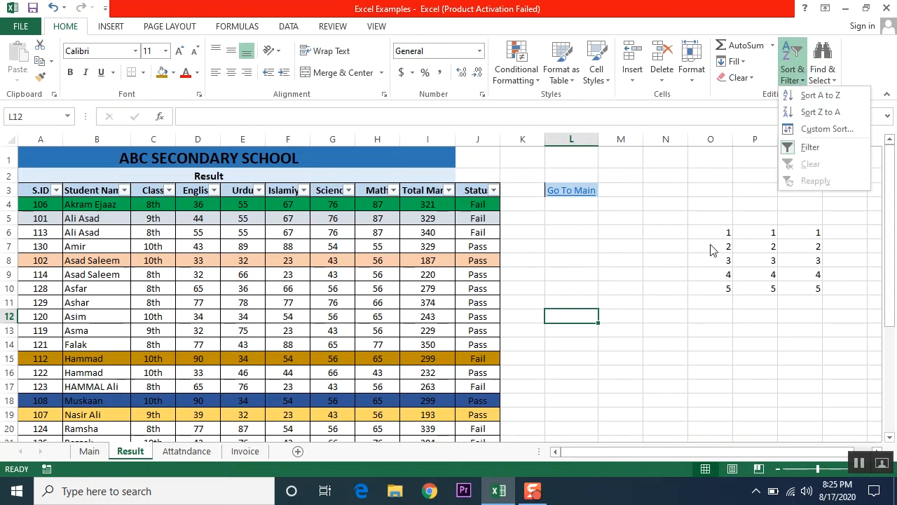
click(327, 261)
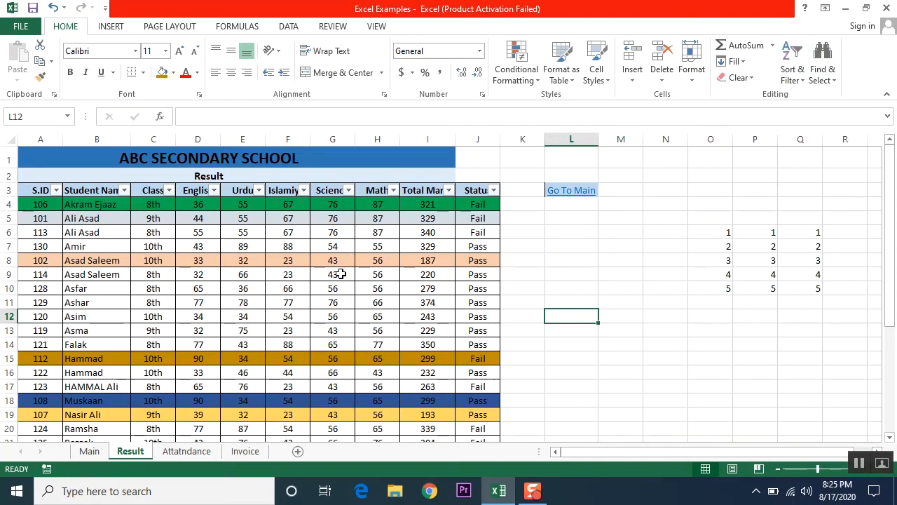
scroll(336, 268, down, 2)
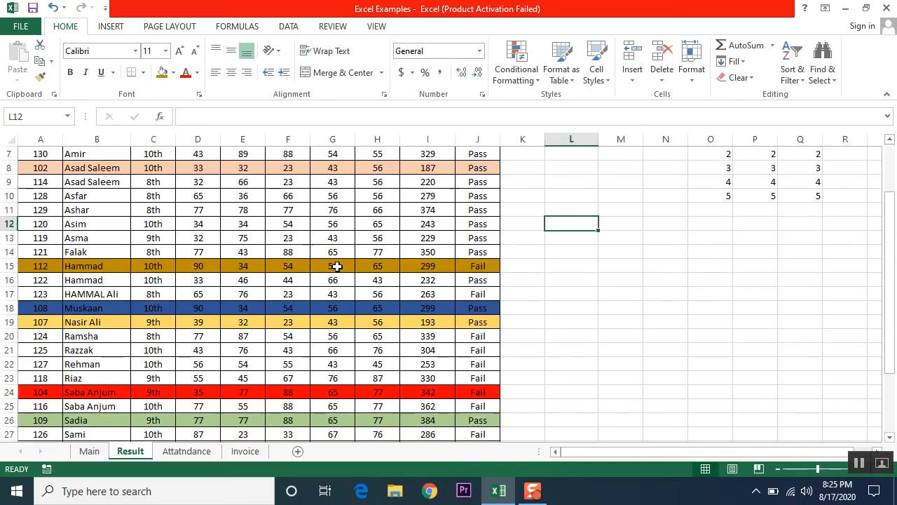
scroll(336, 264, up, 2)
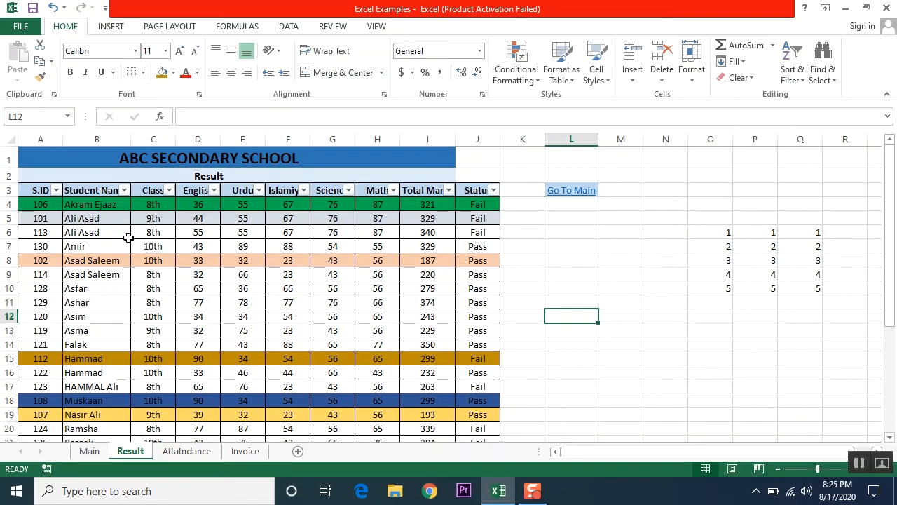
Step: Highlight the table range A3:J14 from the header row down, and deselect it
click(32, 190)
drag(31, 190, 474, 345)
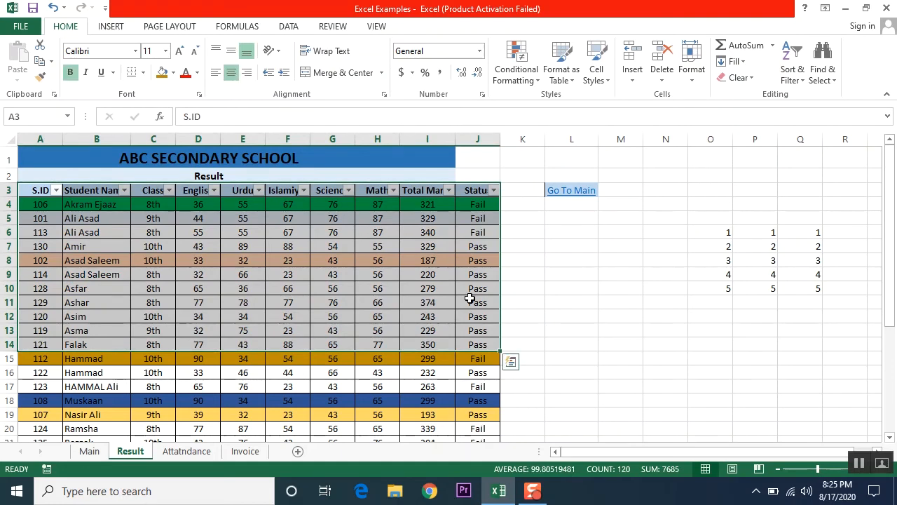
click(534, 261)
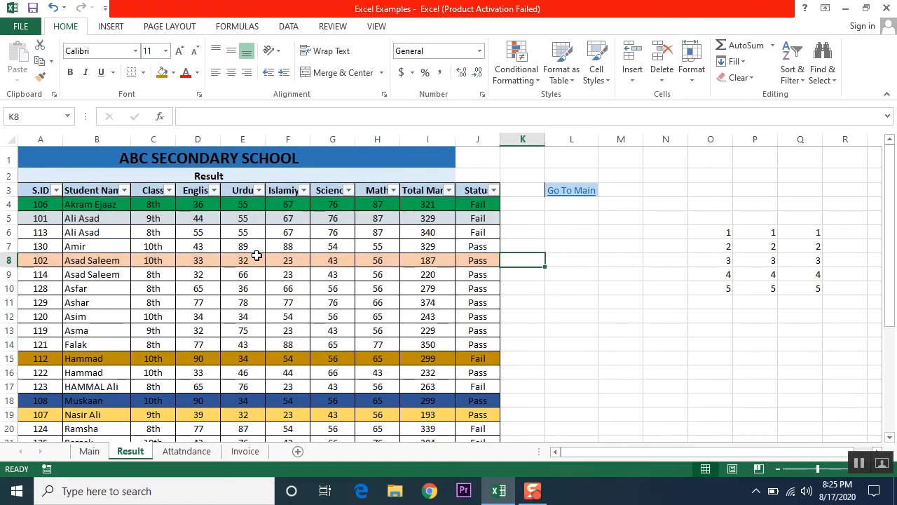